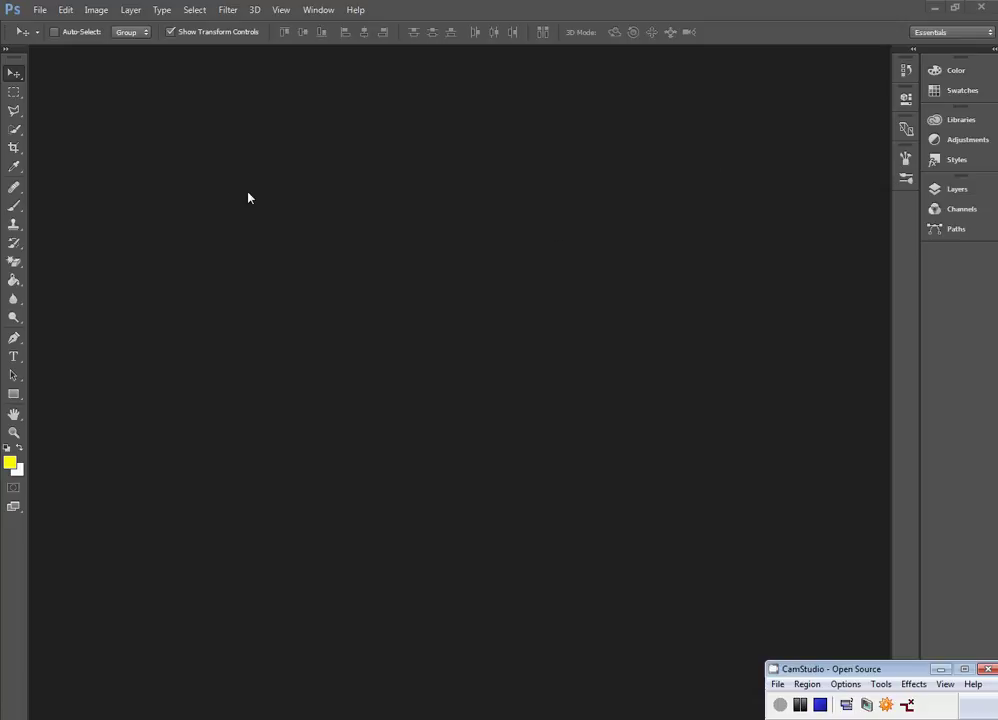
Open School.jpg from W: > Computing & IT > Creative iMedia R082 Digital Graphics > Resources for halloween disco flyer.
{"action": "left_click", "coordinate": [41, 12]}
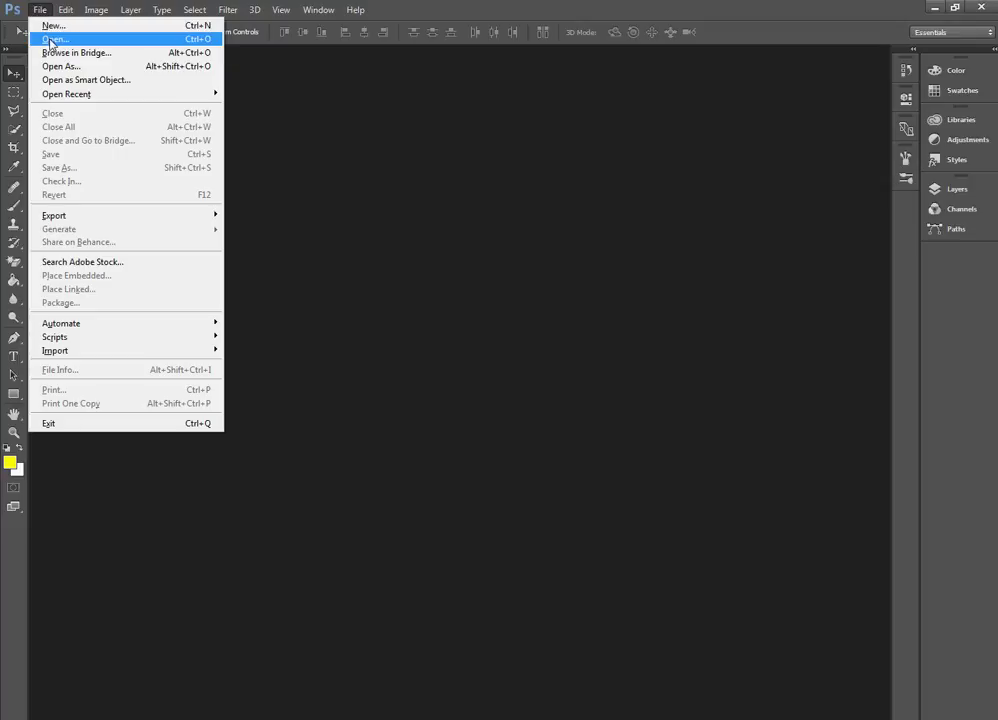
{"action": "left_click", "coordinate": [50, 40]}
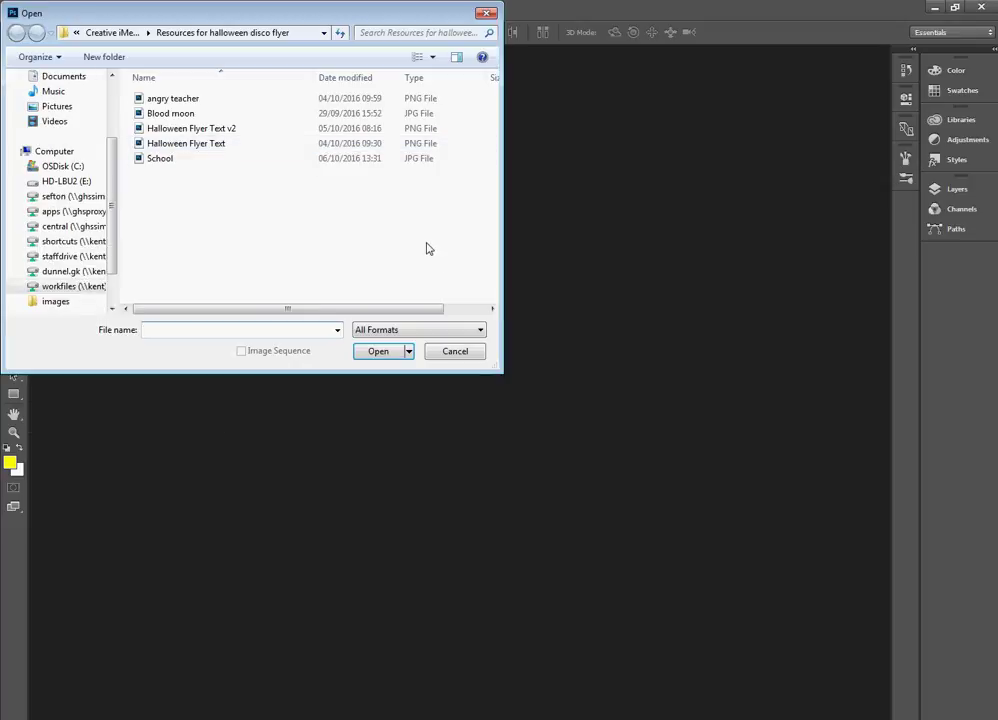
{"action": "left_click", "coordinate": [72, 286]}
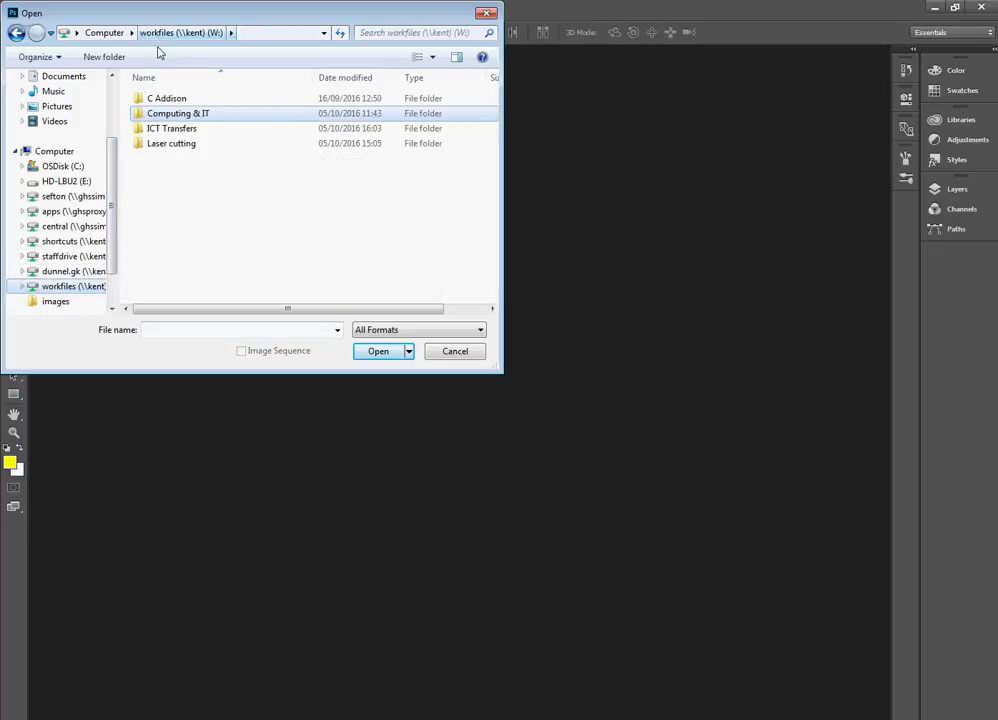
{"action": "double_click", "coordinate": [170, 116]}
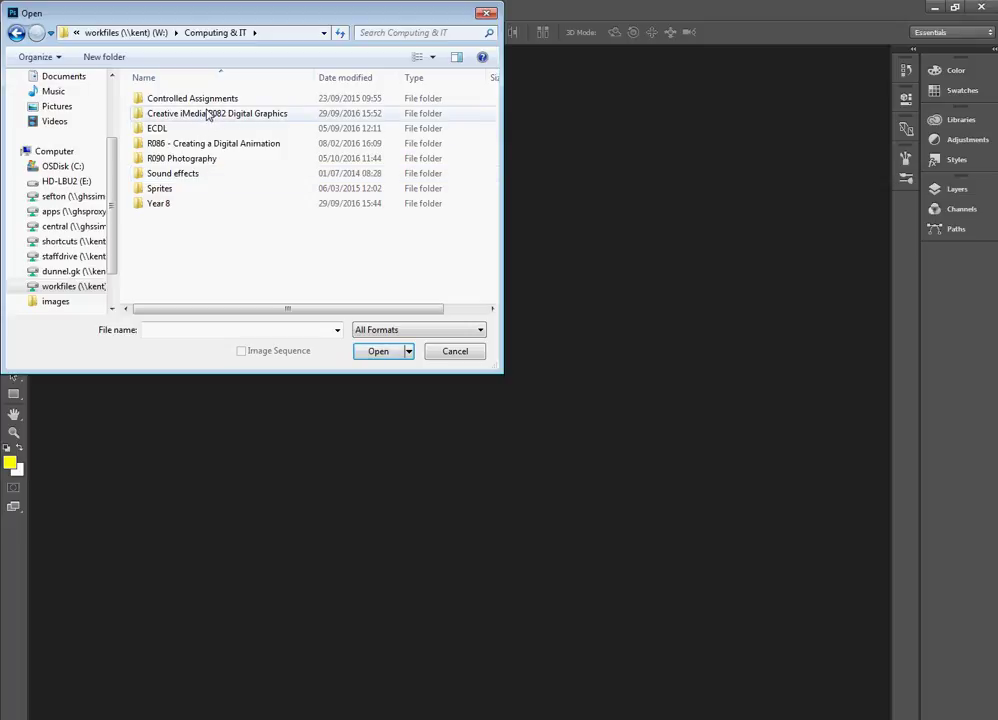
{"action": "left_click", "coordinate": [236, 118]}
{"action": "double_click", "coordinate": [236, 118]}
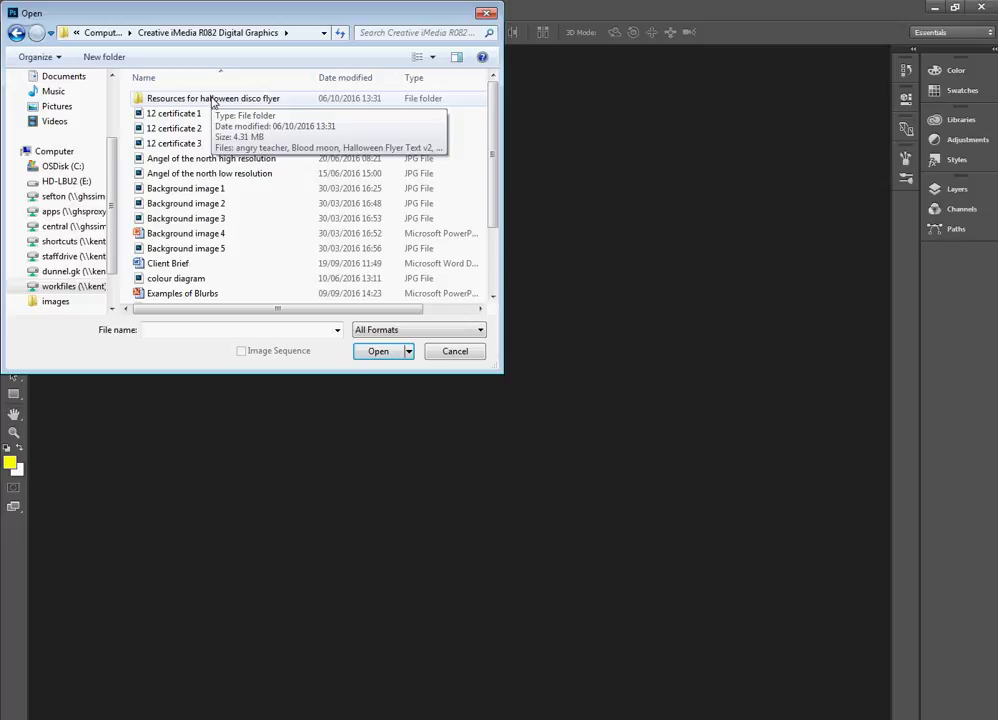
{"action": "left_click", "coordinate": [212, 100]}
{"action": "double_click", "coordinate": [212, 100]}
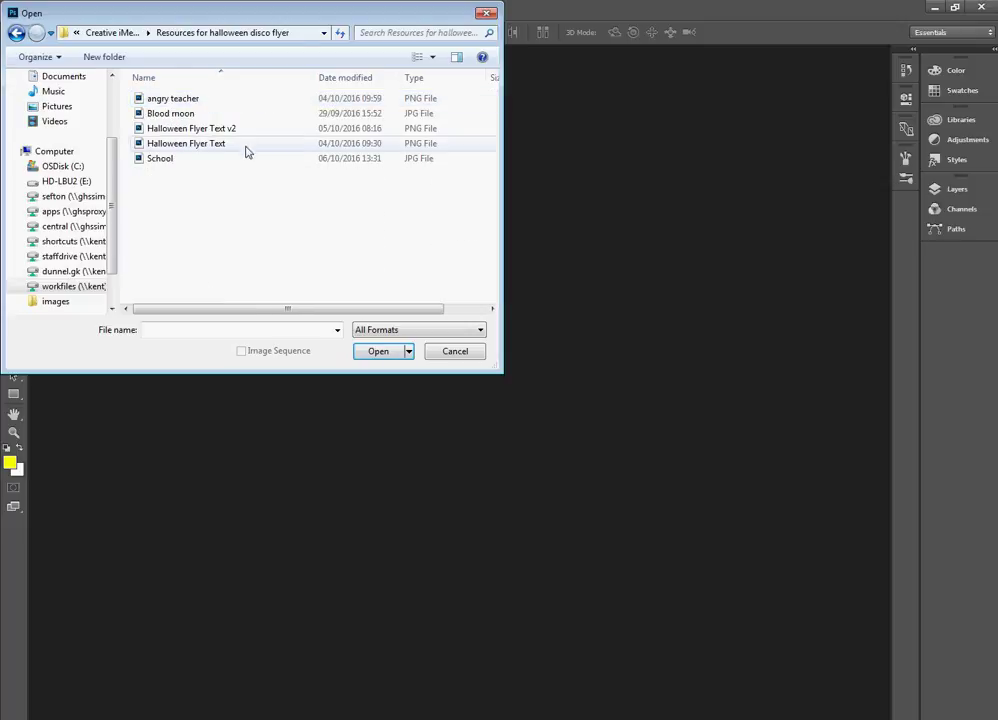
{"action": "left_click", "coordinate": [163, 162]}
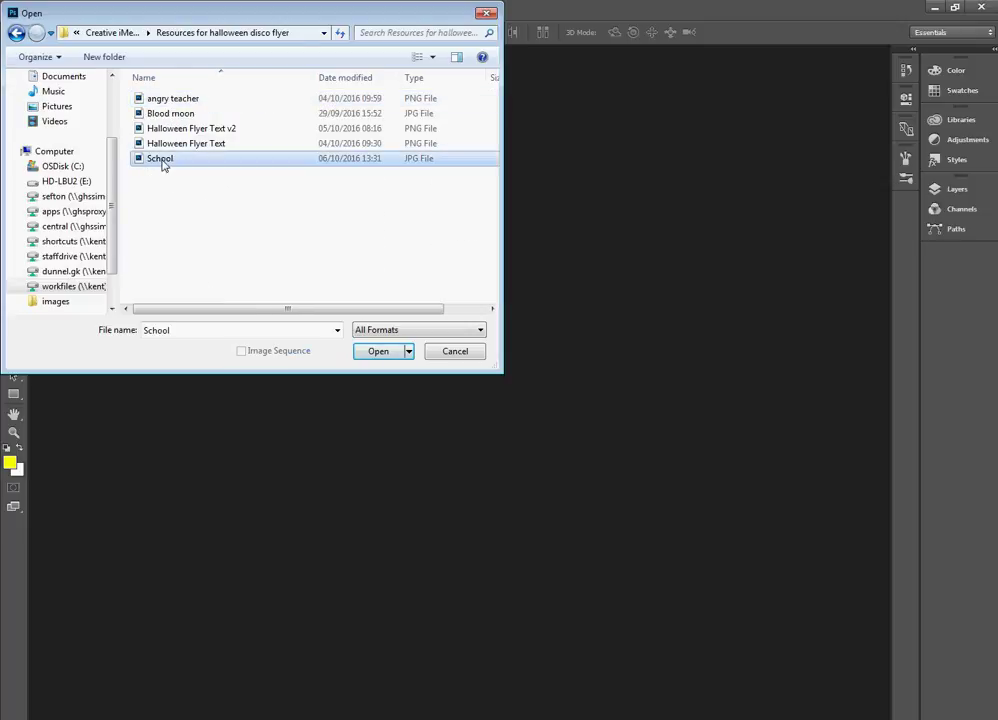
{"action": "left_click", "coordinate": [379, 352]}
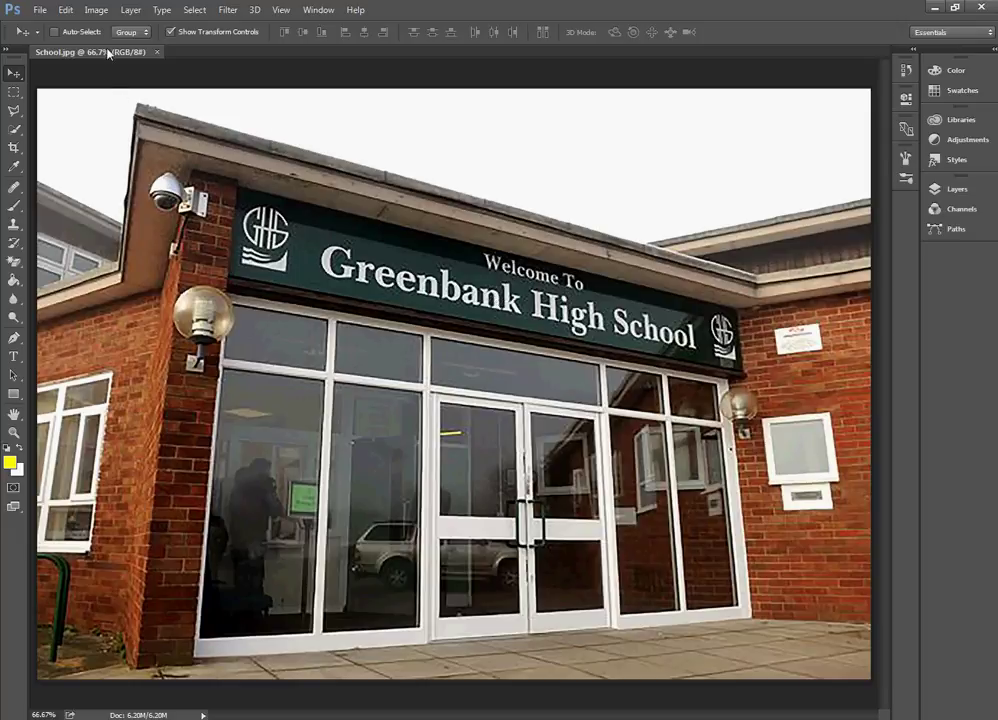
Bring up the Image menu for the open School photo.
{"action": "left_click", "coordinate": [95, 10]}
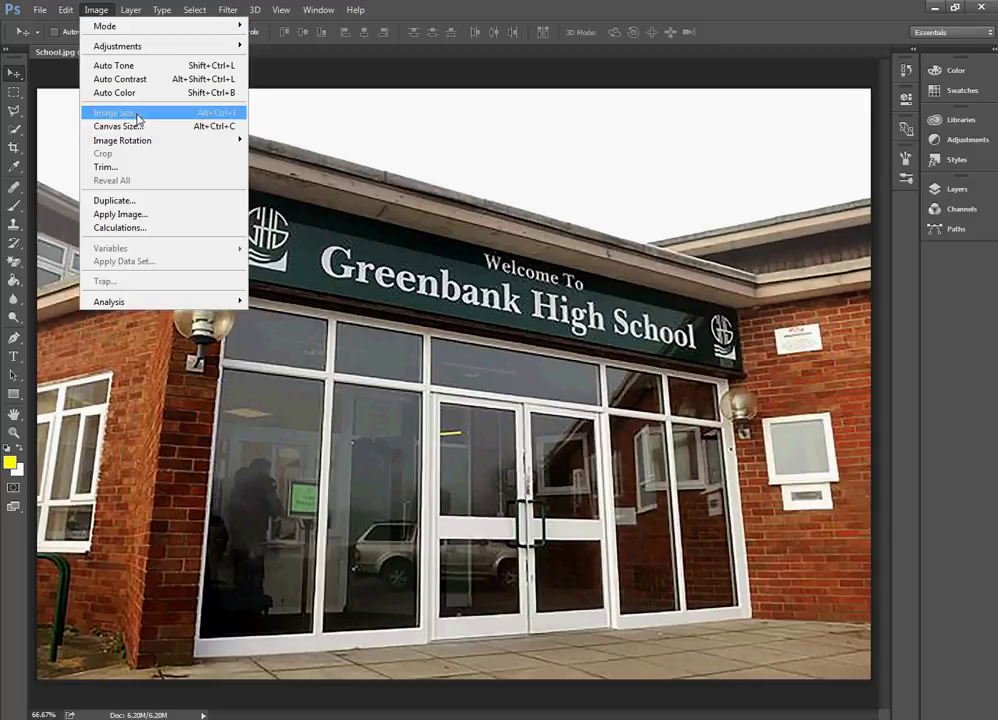
In Image Size with Resample off, enter a width of 148 mm.
{"action": "left_click", "coordinate": [136, 113]}
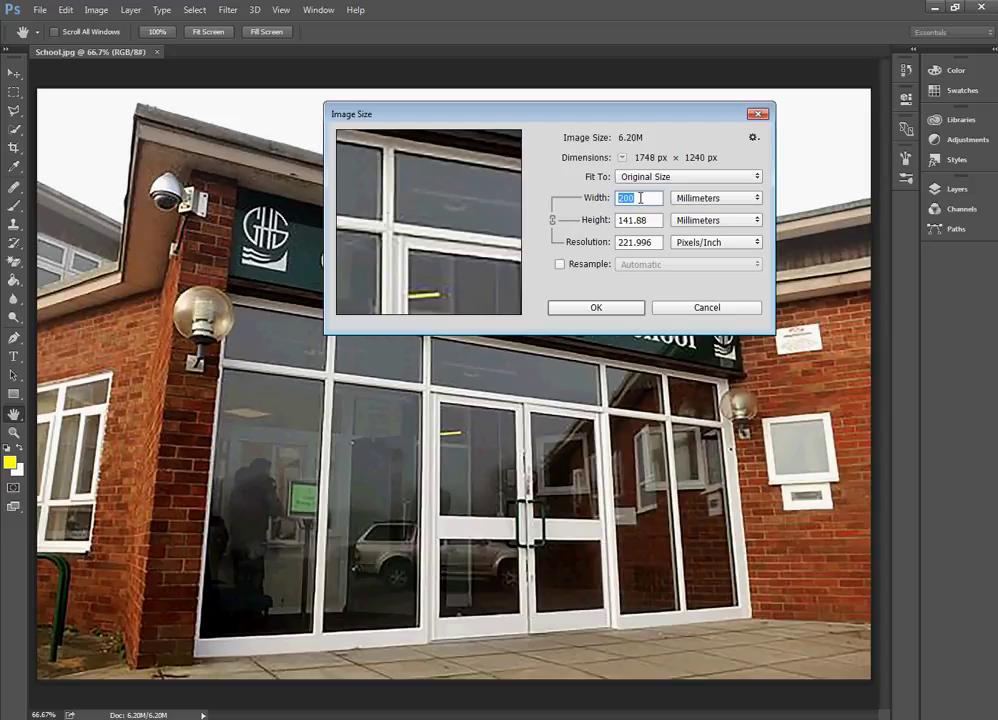
{"action": "type", "text": "148"}
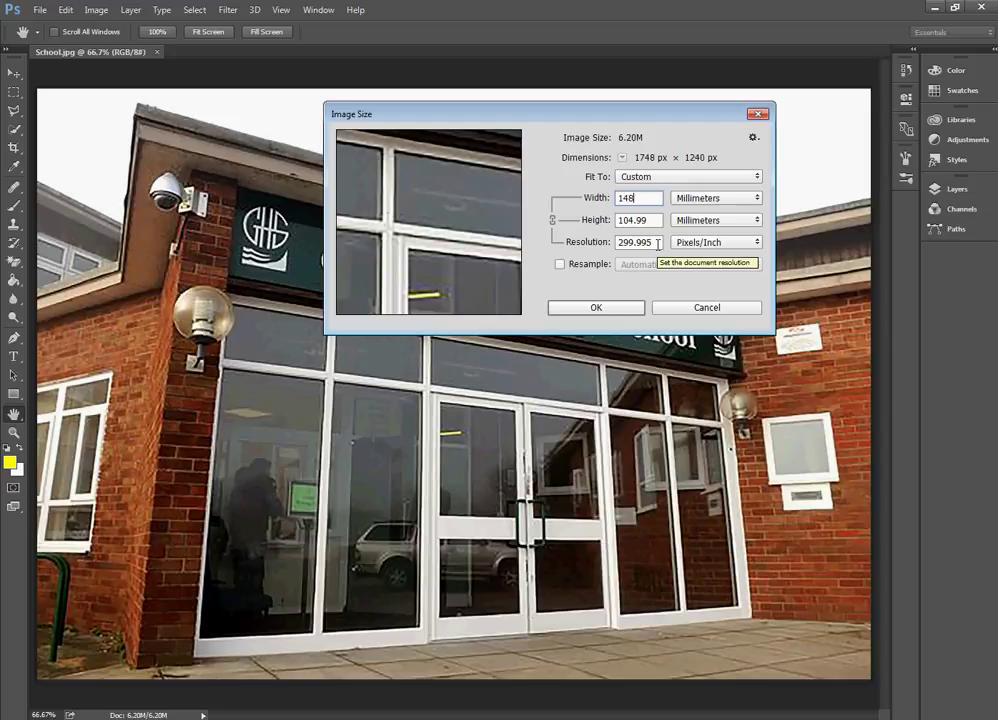
Try resampling at 300 ppi with proportions unlinked and height set to 105.
{"action": "left_click", "coordinate": [560, 265]}
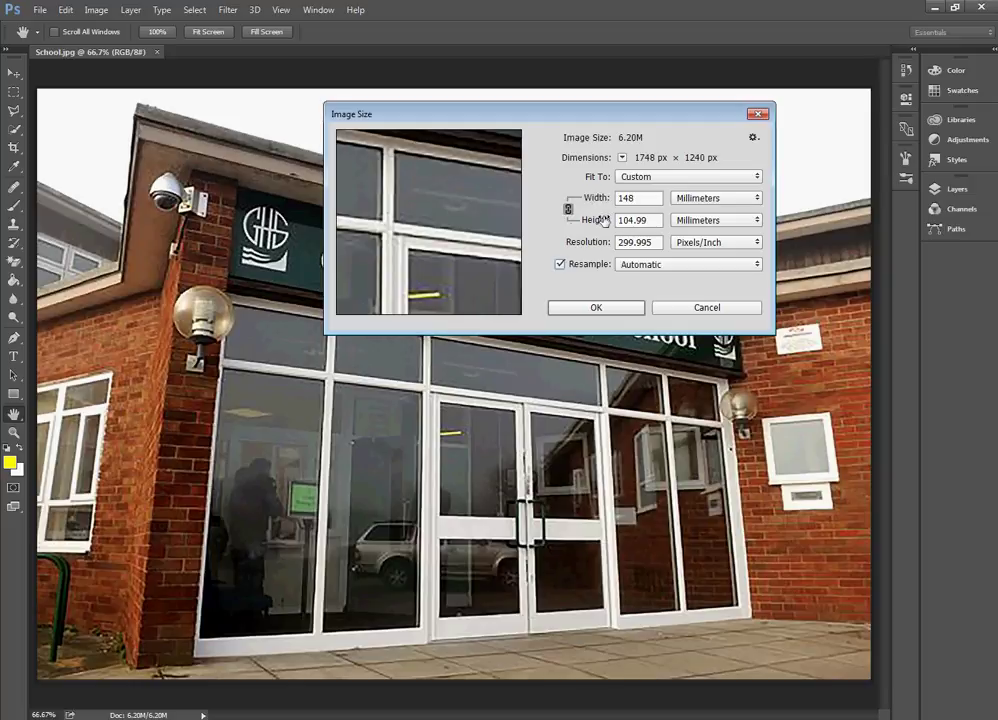
{"action": "left_click_drag", "start_coordinate": [659, 242], "coordinate": [597, 242]}
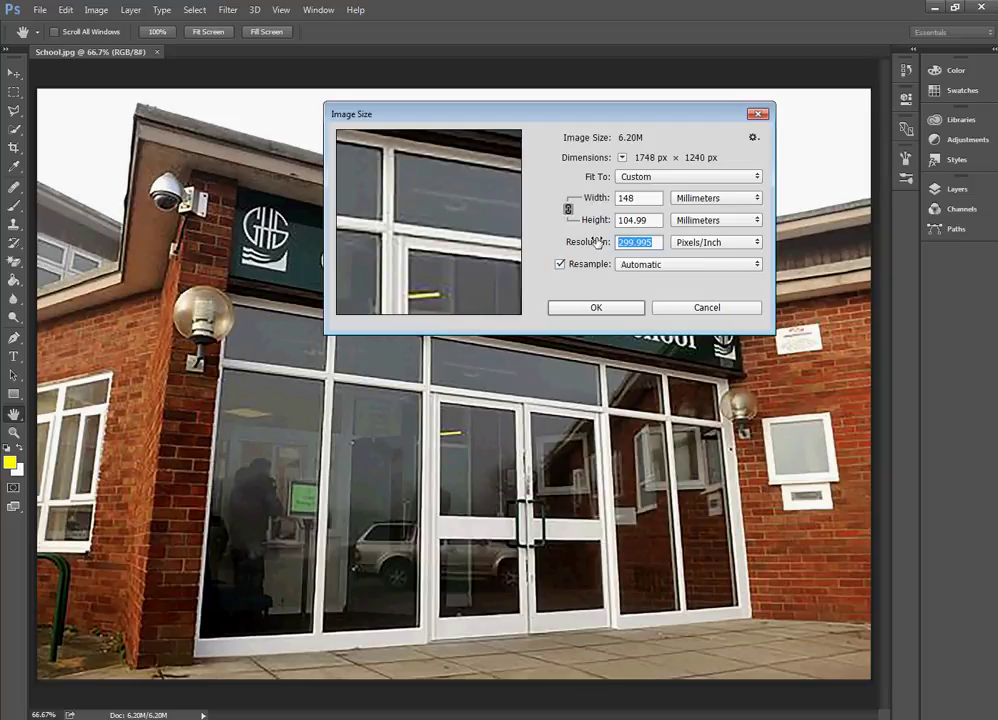
{"action": "type", "text": "300"}
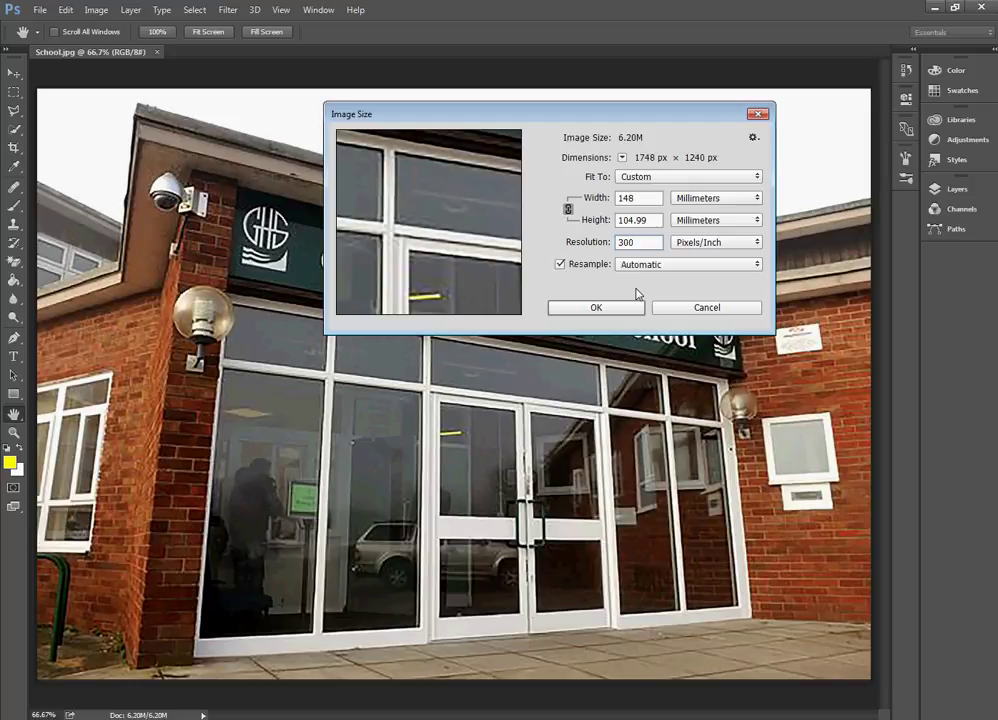
{"action": "left_click", "coordinate": [569, 211]}
{"action": "left_click", "coordinate": [587, 220]}
{"action": "type", "text": "105"}
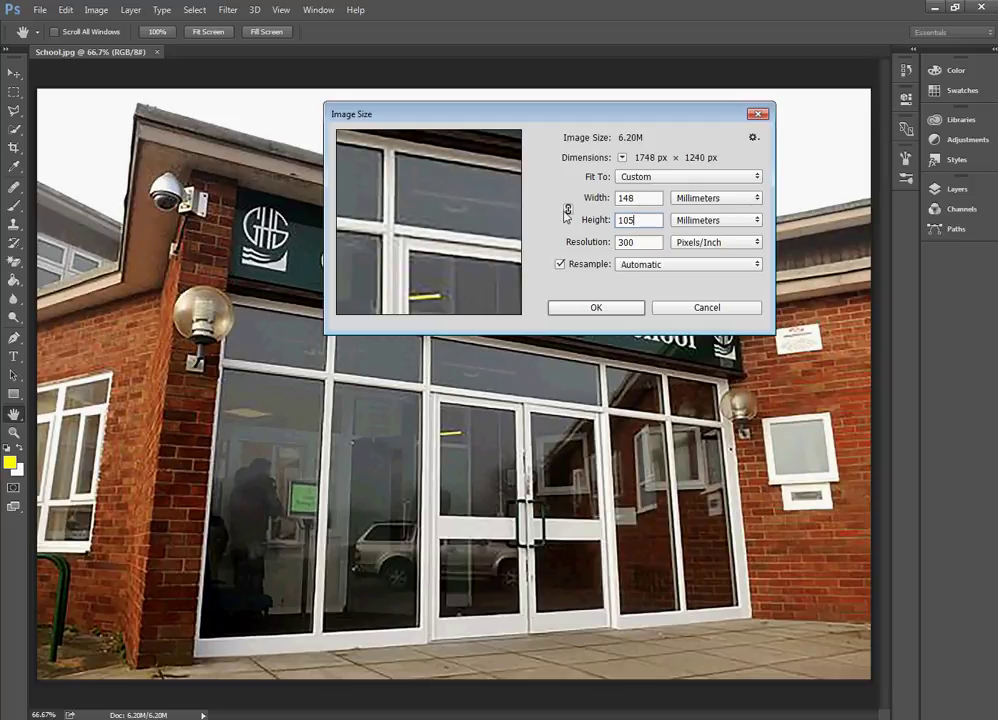
Reset the values, turn Resample off, and enter 300 ppi and a 148 mm width.
{"action": "left_click", "coordinate": [567, 208]}
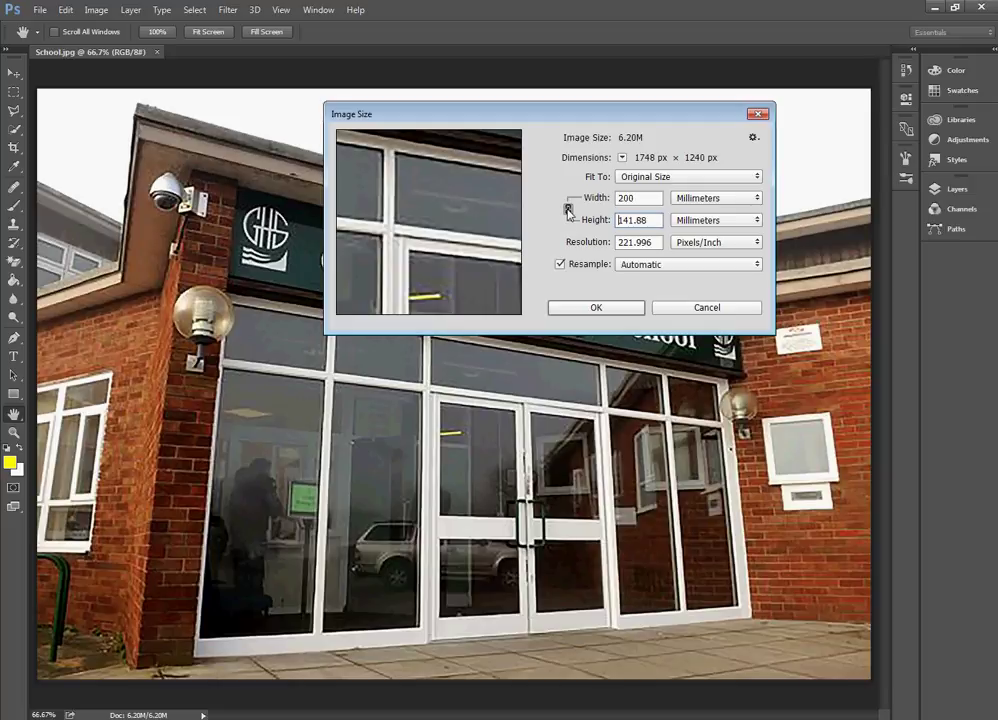
{"action": "left_click", "coordinate": [560, 264]}
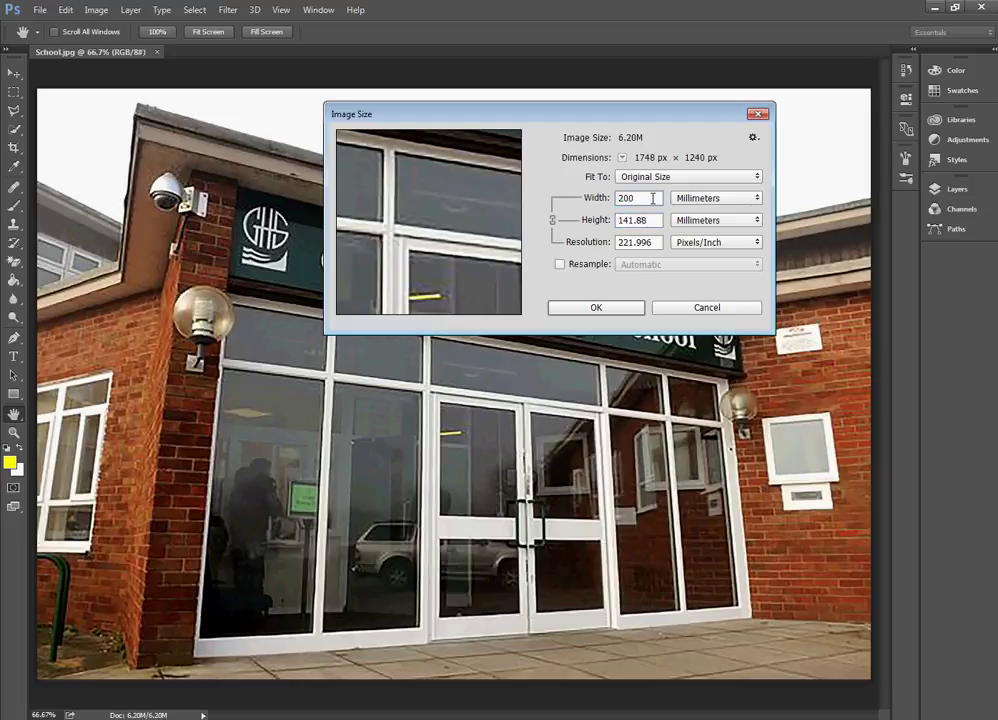
{"action": "type", "text": "300"}
{"action": "left_click_drag", "start_coordinate": [649, 197], "coordinate": [559, 200]}
{"action": "type", "text": "148"}
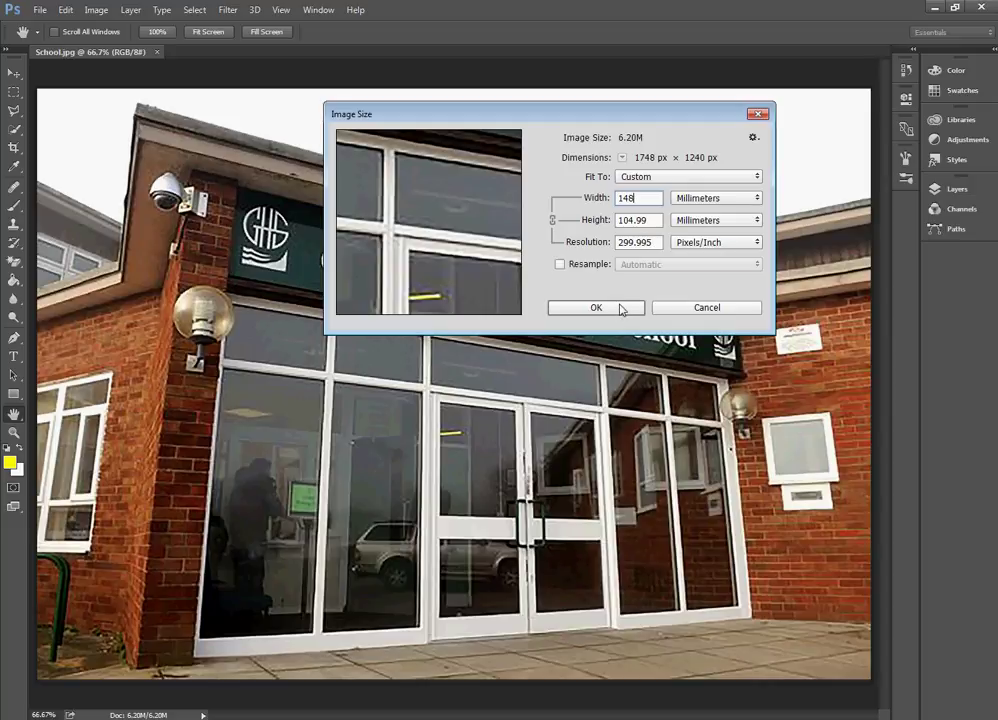
Apply the 148 × 104.99 mm image size and view the photo at Print Size.
{"action": "left_click", "coordinate": [620, 308]}
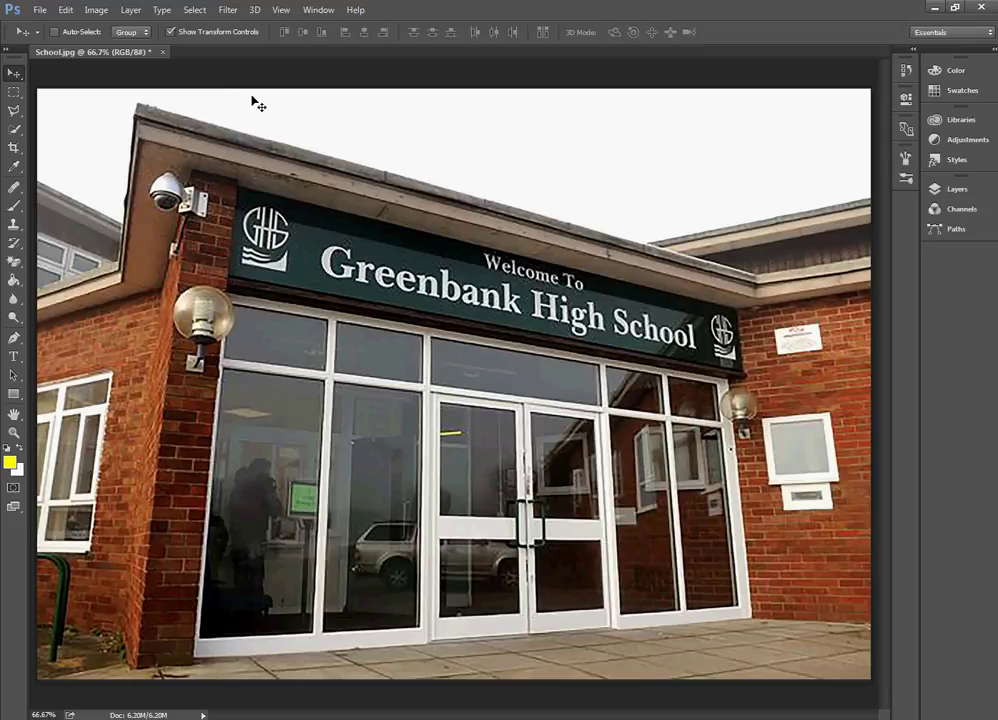
{"action": "left_click", "coordinate": [281, 9]}
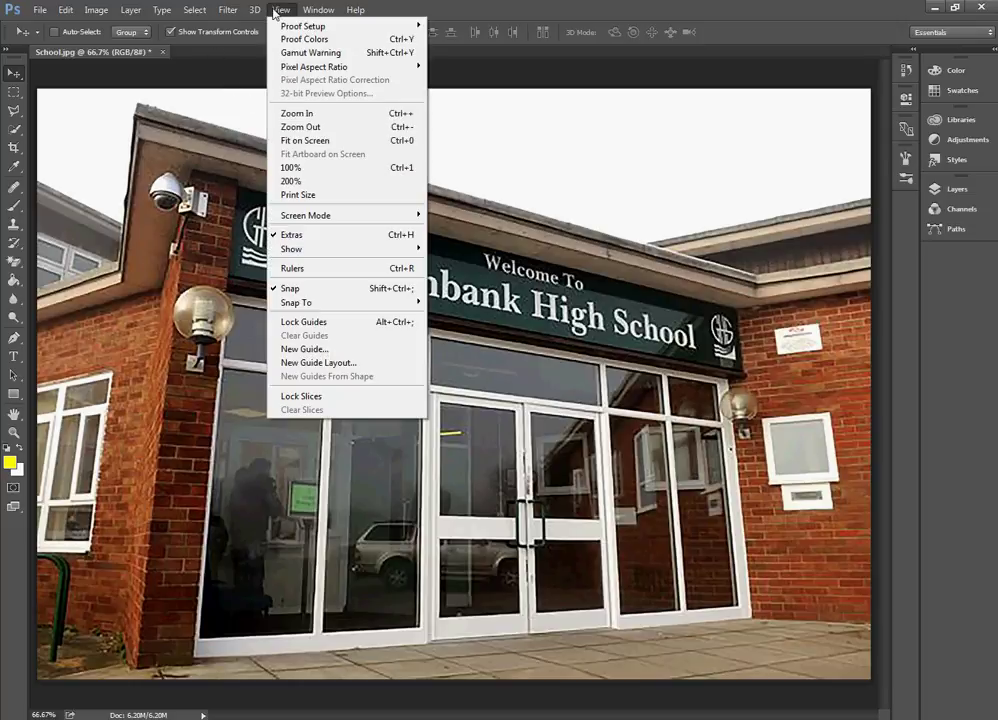
{"action": "left_click", "coordinate": [322, 194]}
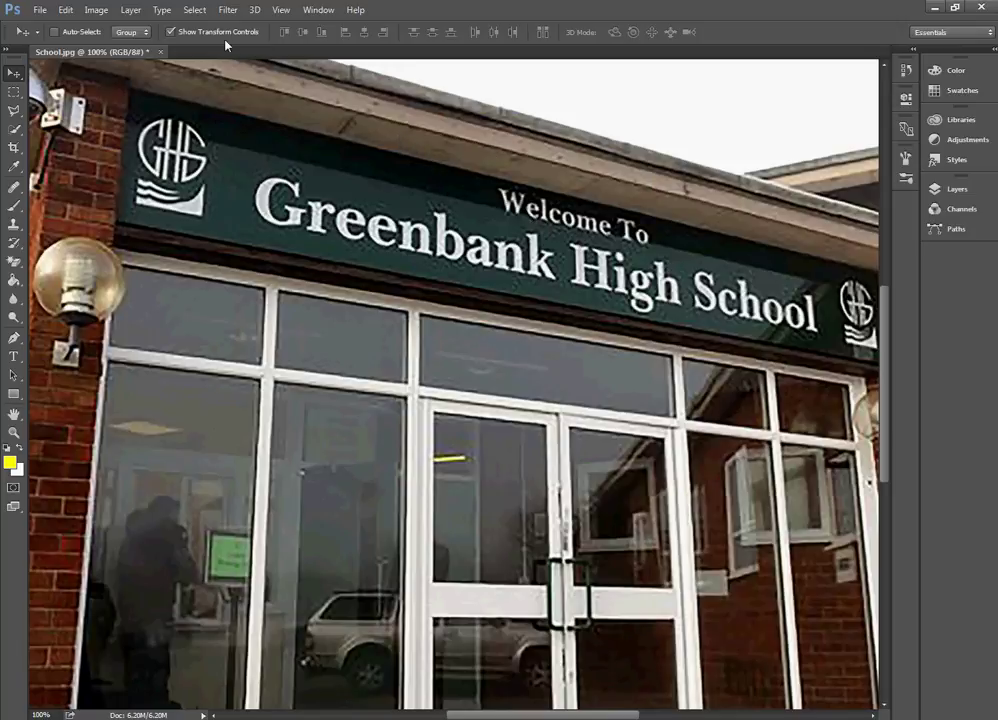
Switch the view of the photo to 100% zoom.
{"action": "left_click", "coordinate": [281, 10]}
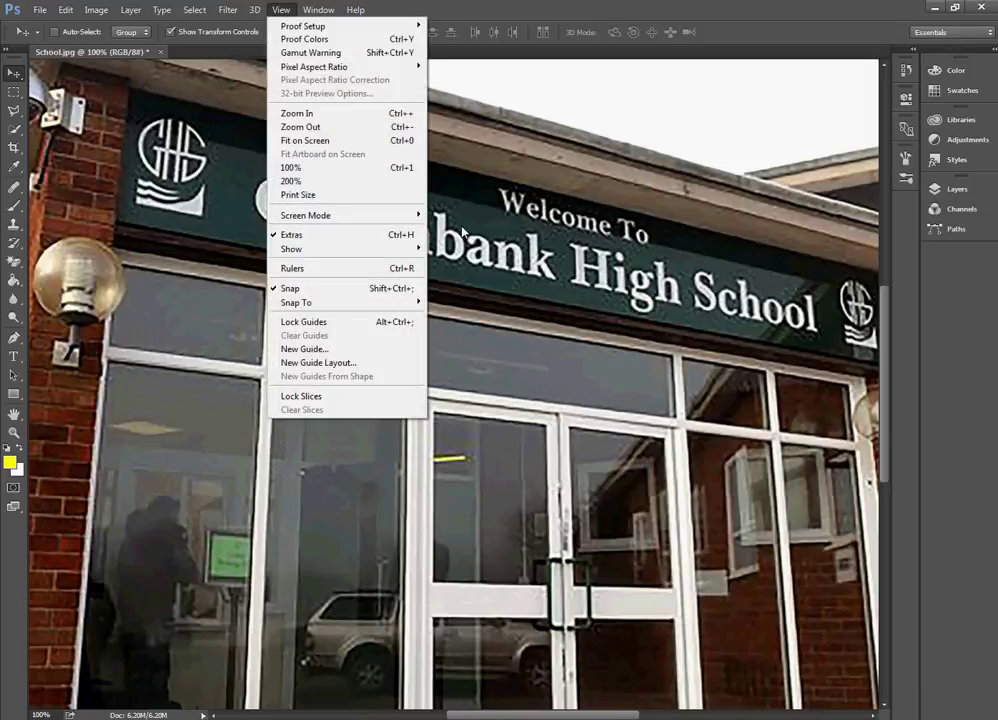
{"action": "left_click", "coordinate": [316, 168]}
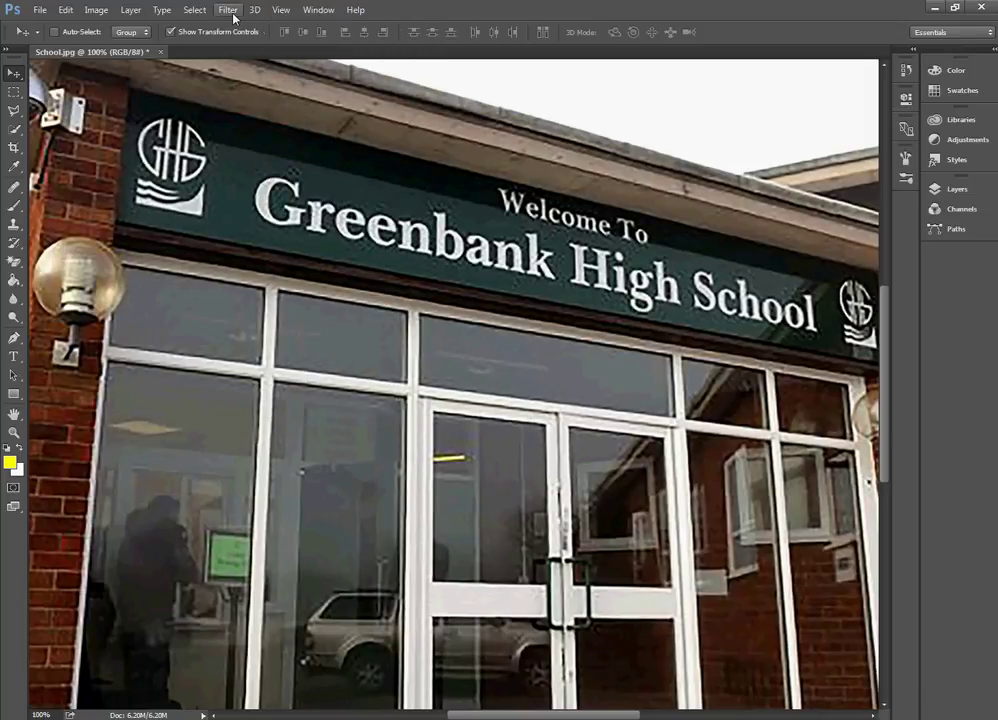
{"action": "left_click", "coordinate": [280, 12]}
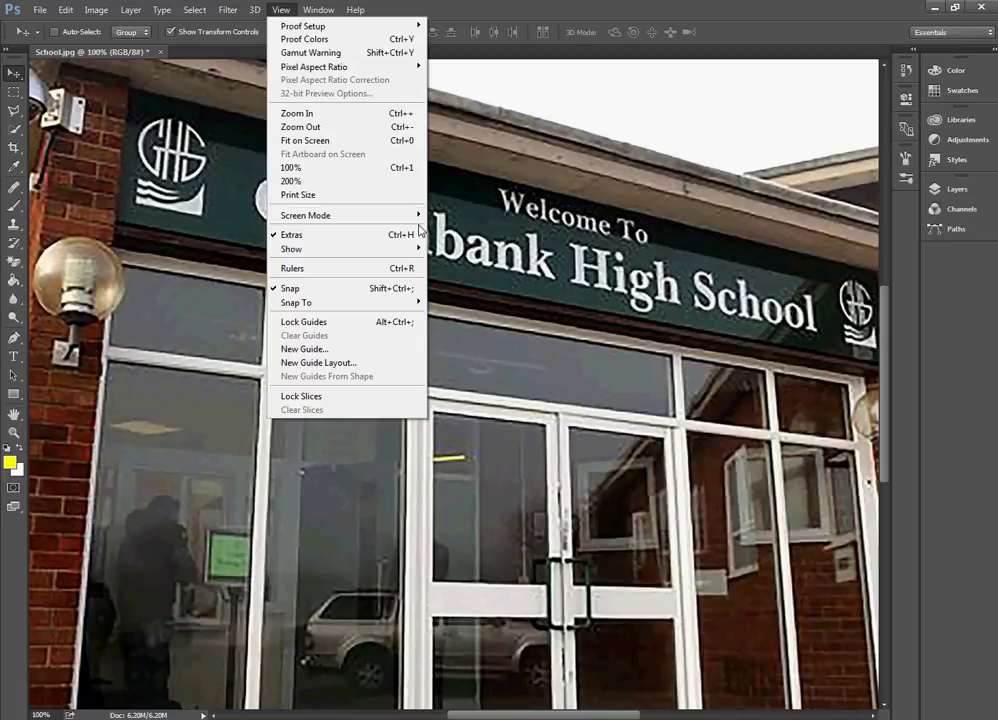
Check Image Size shows 148 mm width without changing it, then zoom out to see the whole photo.
{"action": "left_click", "coordinate": [528, 90]}
{"action": "left_click", "coordinate": [96, 11]}
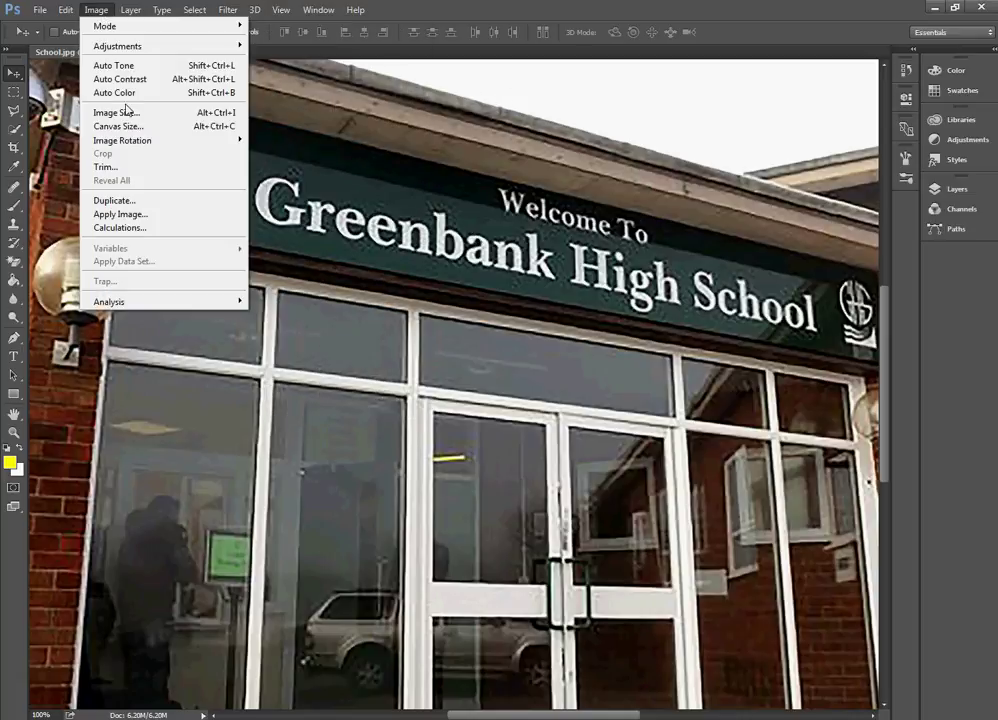
{"action": "left_click", "coordinate": [117, 112]}
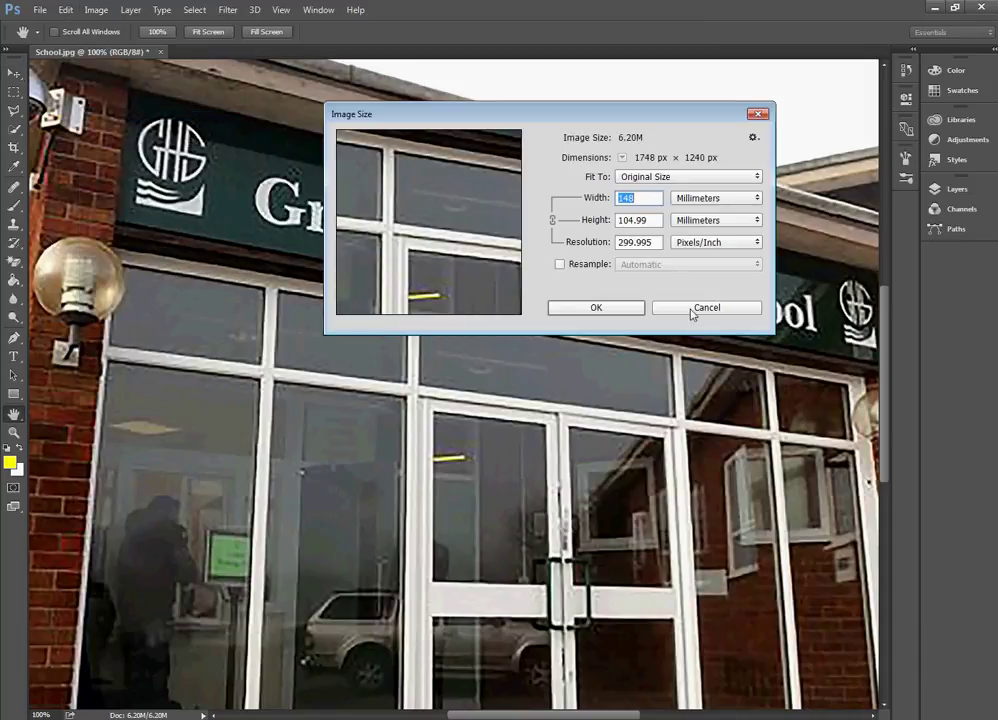
{"action": "left_click", "coordinate": [692, 309]}
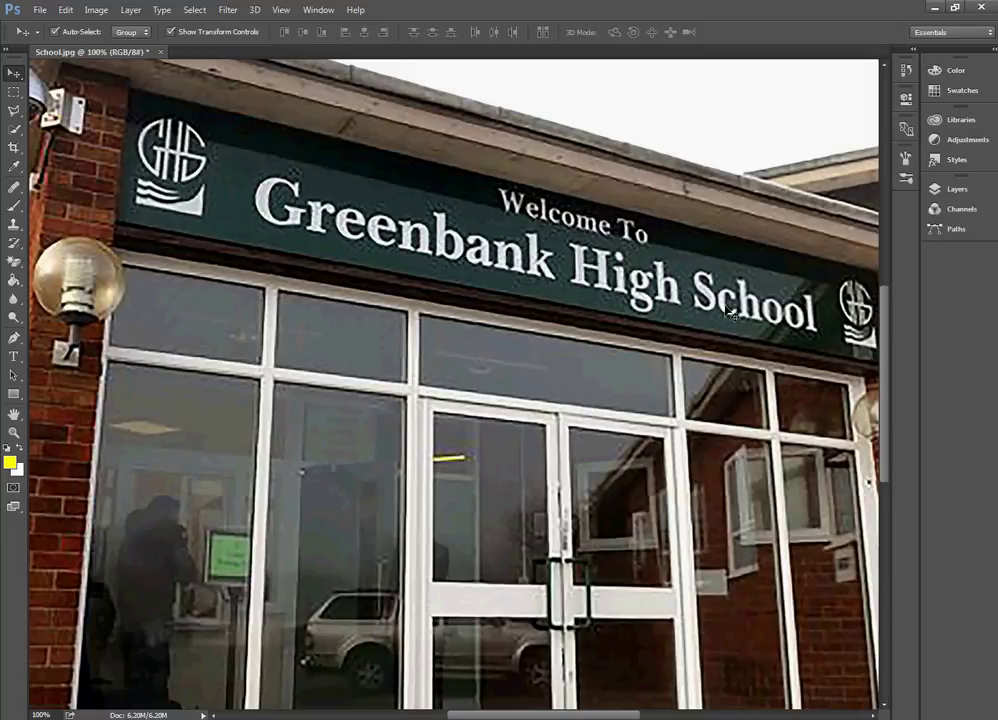
{"action": "key", "text": "ctrl+minus"}
{"action": "key", "text": "ctrl+minus"}
{"action": "key", "text": "ctrl+minus"}
{"action": "key", "text": "ctrl+minus"}
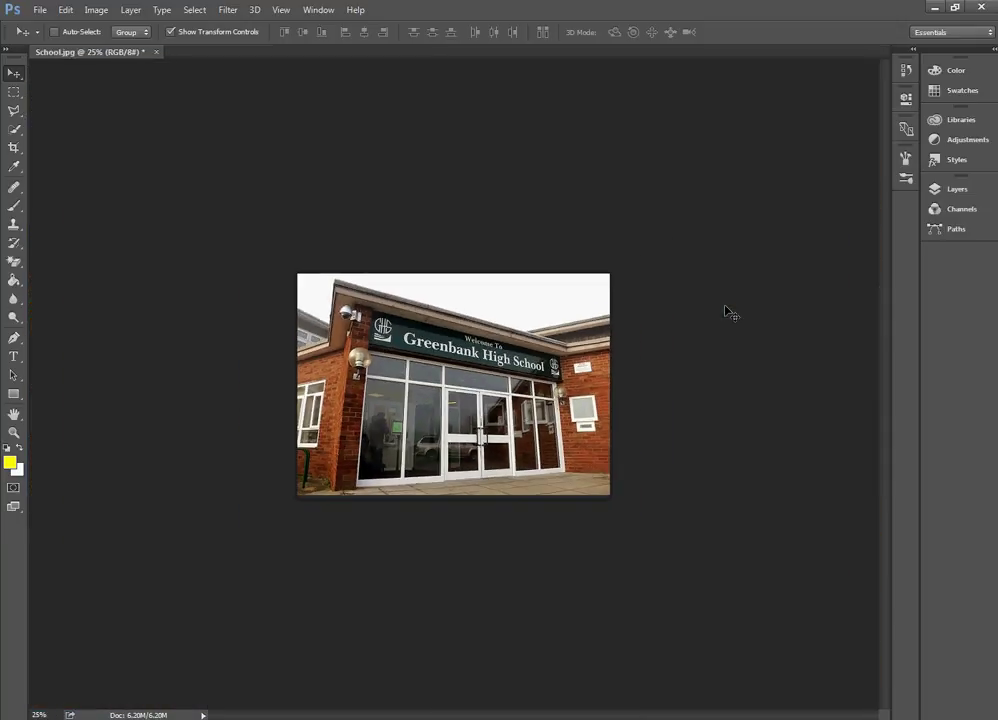